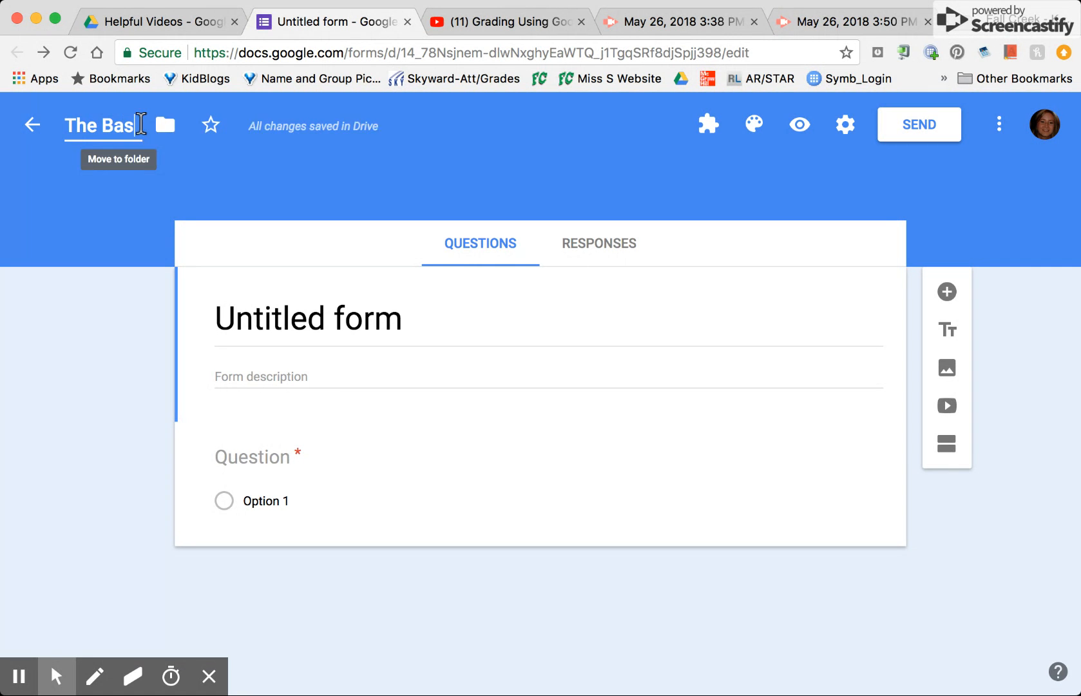
# Step: Title the form "The Basics" and change its theme color to turquoise
pyautogui.click(293, 319)
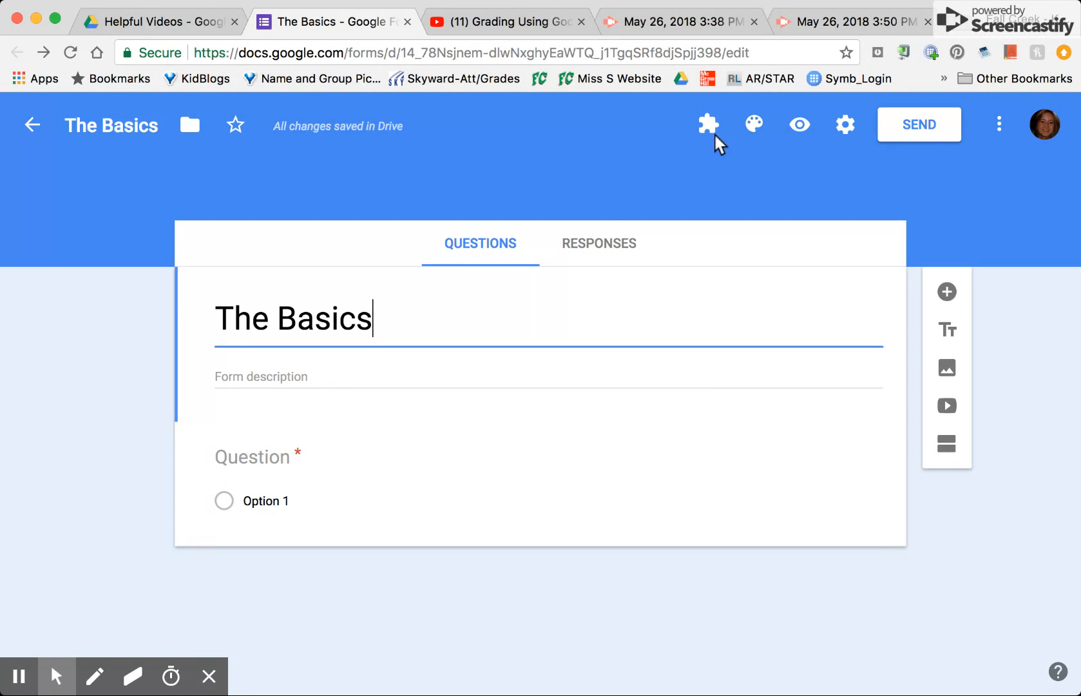
pyautogui.click(755, 127)
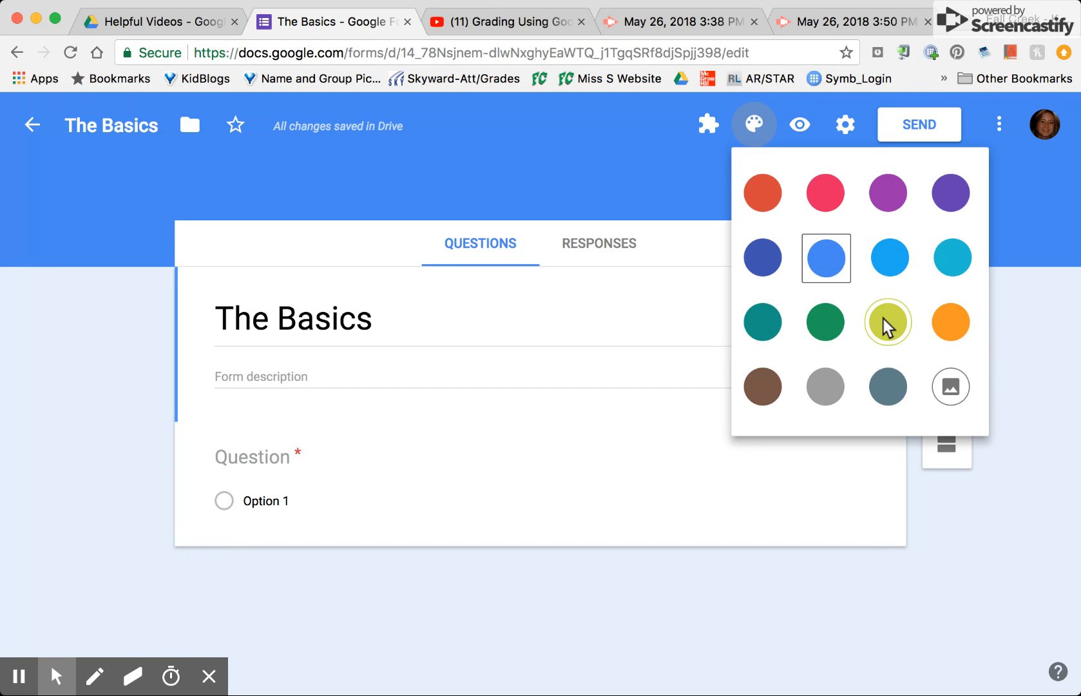
pyautogui.click(952, 258)
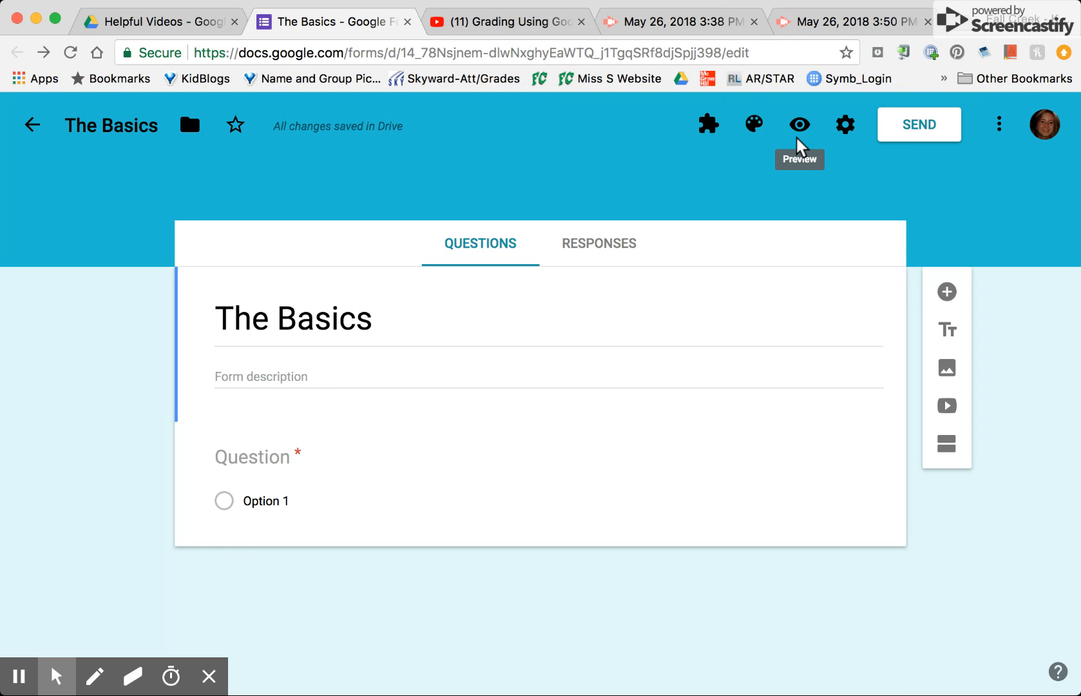
# Step: Review the form's General, Presentation and Quizzes settings, saving them as they are
pyautogui.click(845, 126)
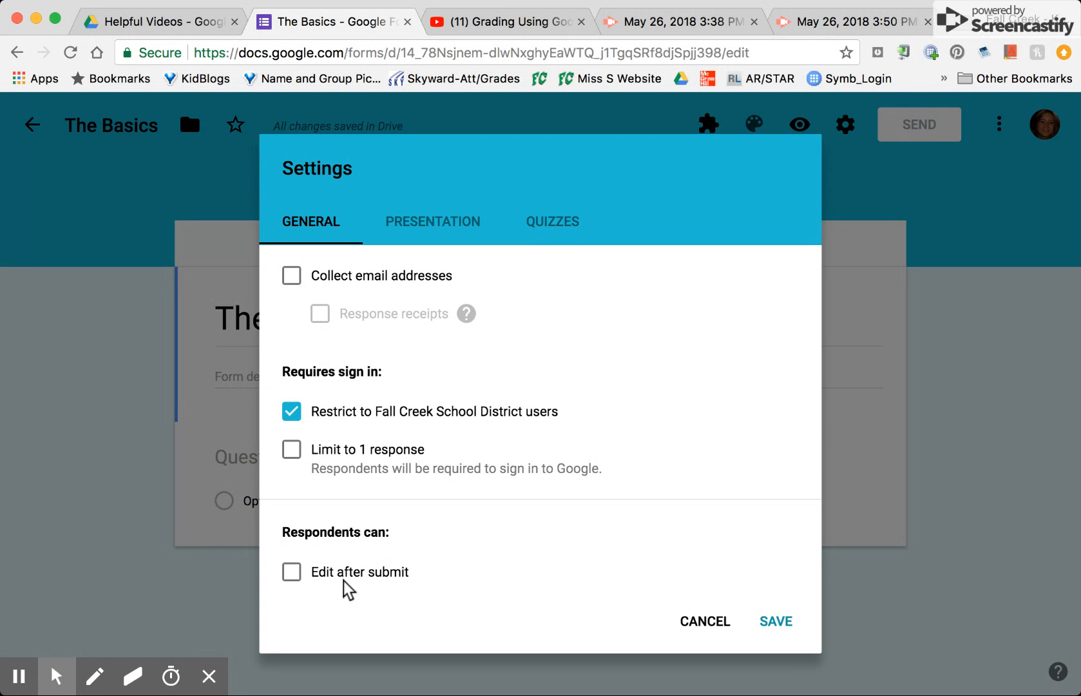
pyautogui.click(430, 230)
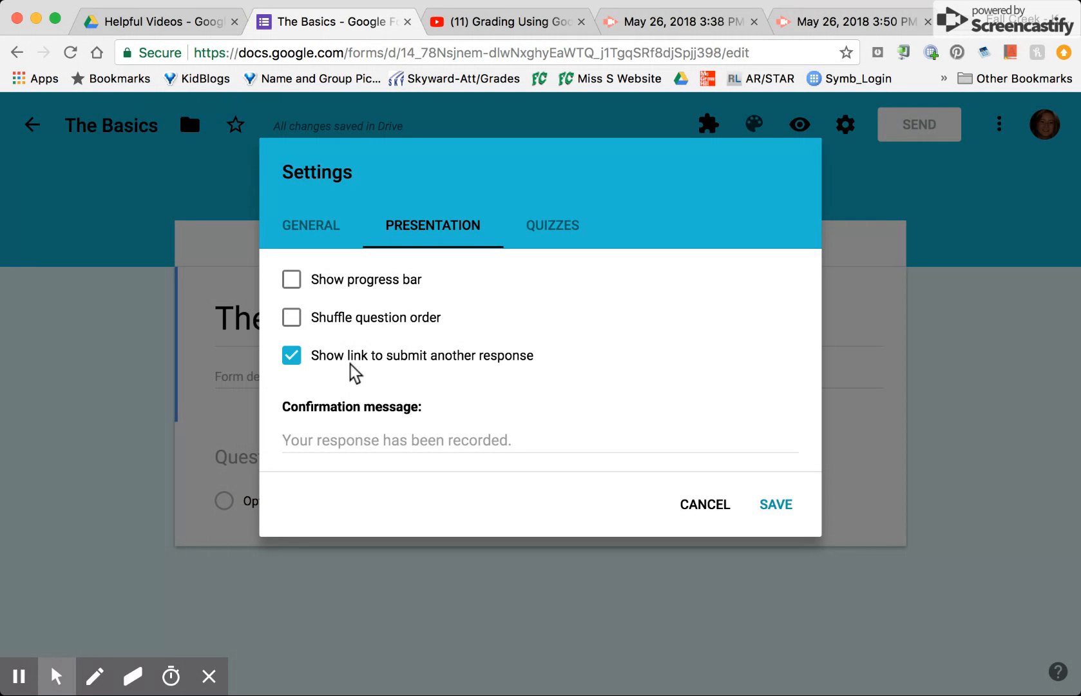
pyautogui.click(550, 226)
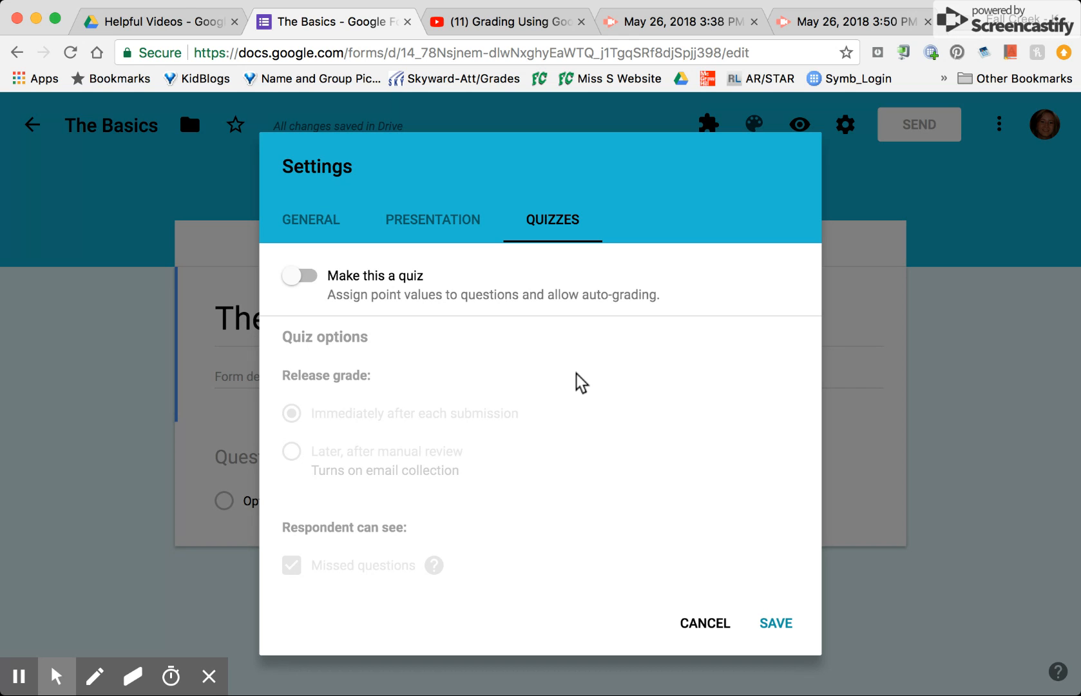
pyautogui.click(777, 625)
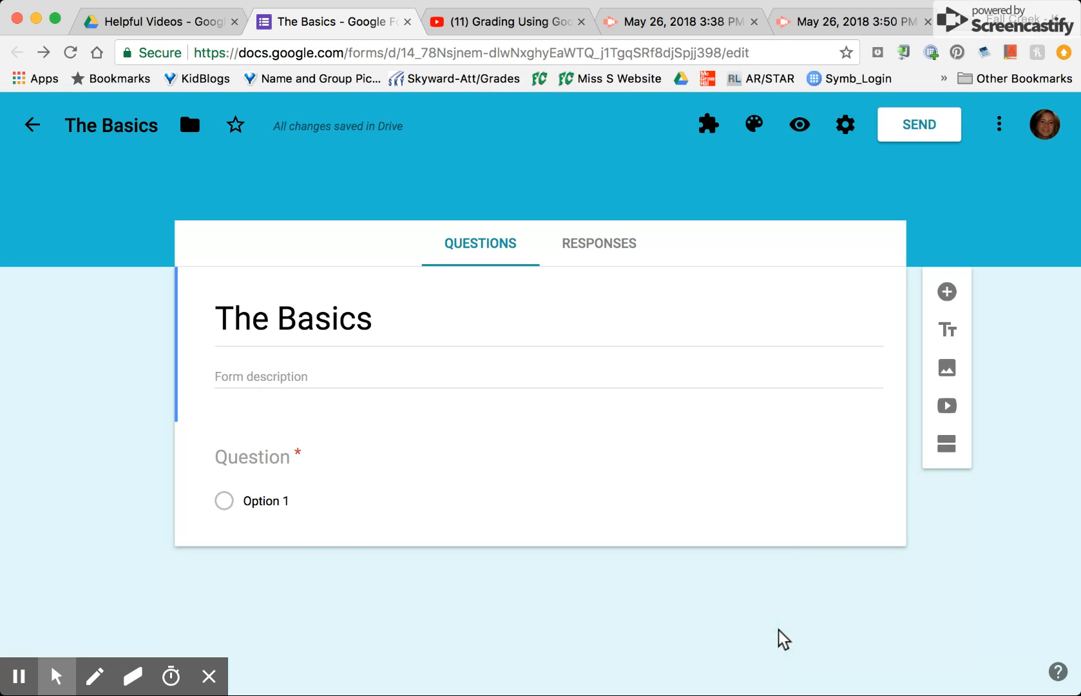
# Step: Look at the email and link options for sending the form, without sending it
pyautogui.click(913, 129)
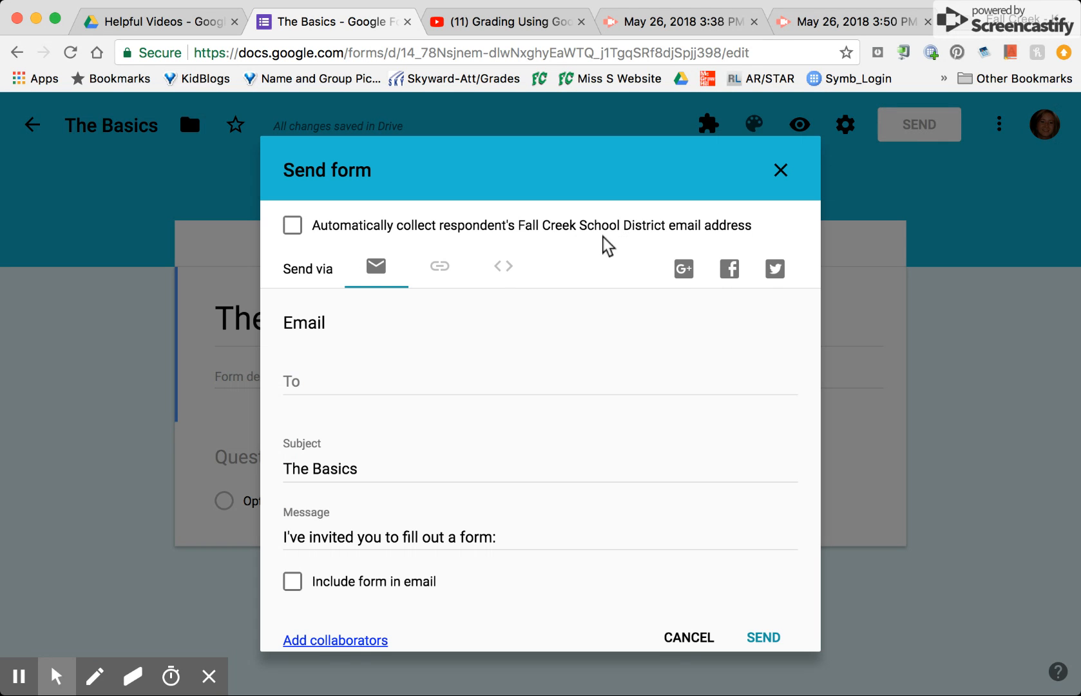
pyautogui.scroll(-1, 495, 386)
pyautogui.scroll(1, 497, 389)
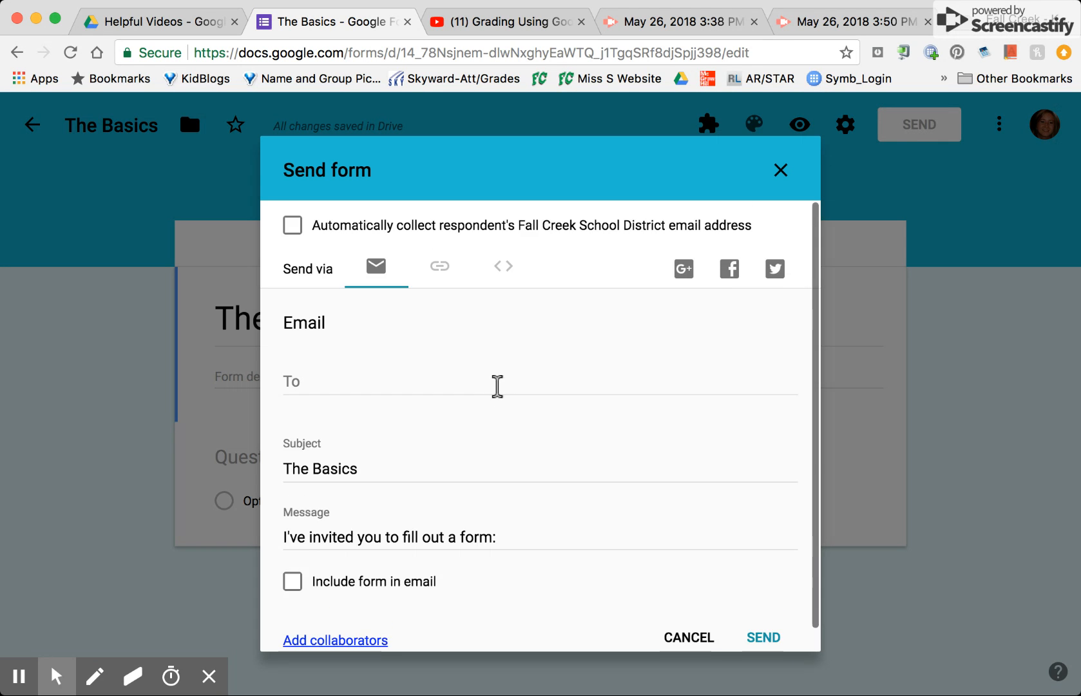
pyautogui.click(438, 269)
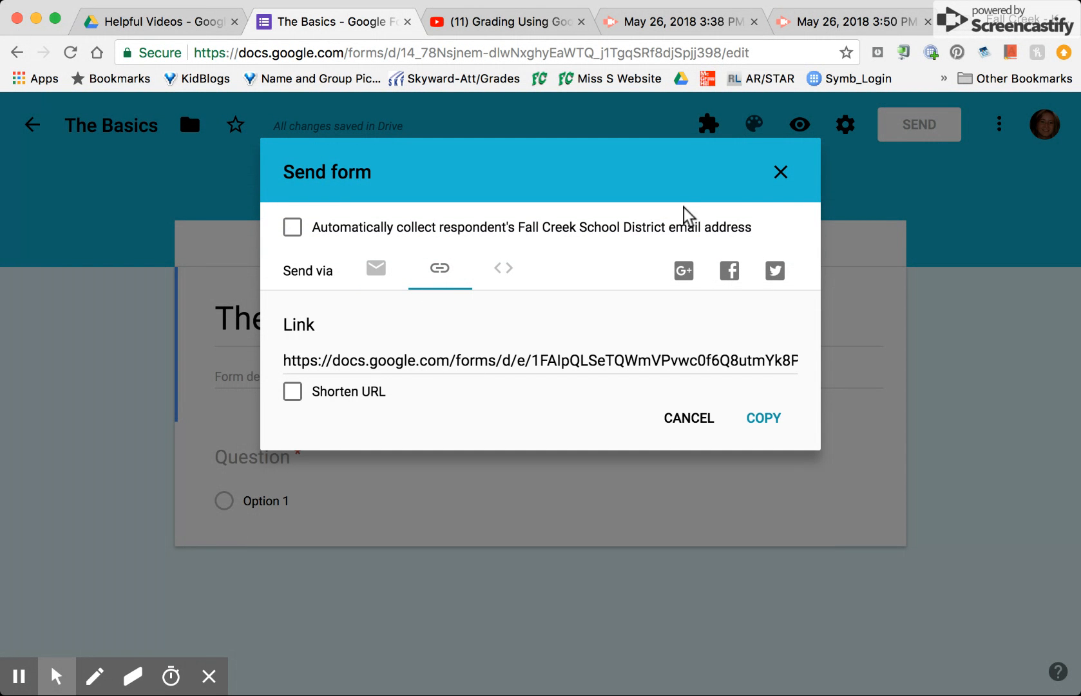
pyautogui.click(780, 173)
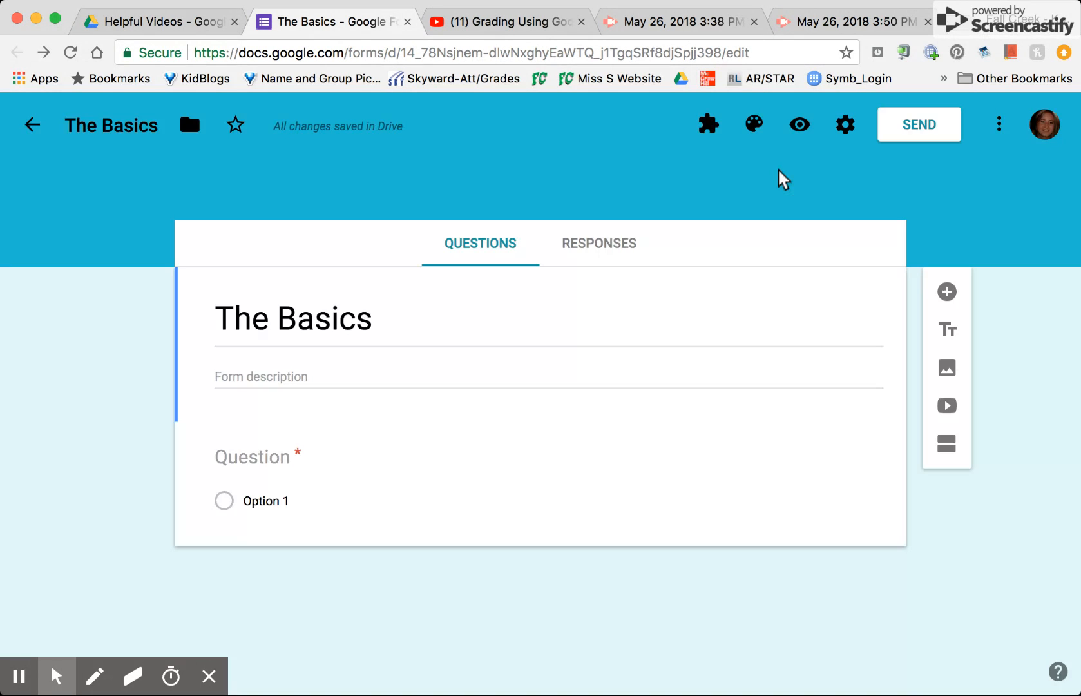
# Step: Review the default settings for new forms and questions in Preferences, saving them as they are
pyautogui.click(999, 125)
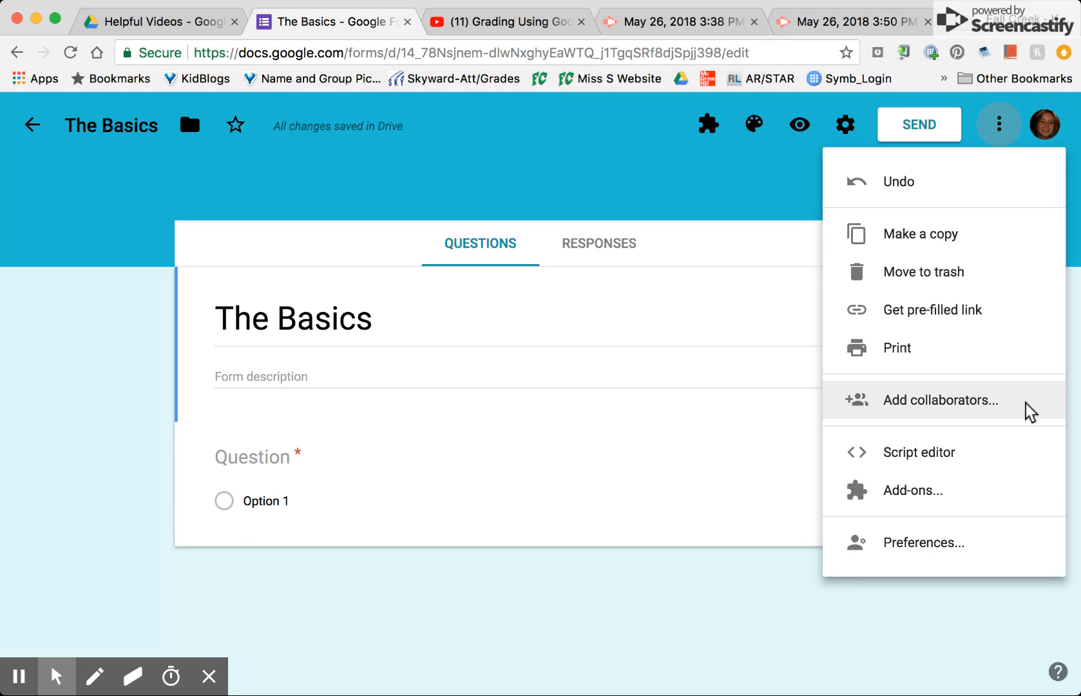
pyautogui.click(990, 549)
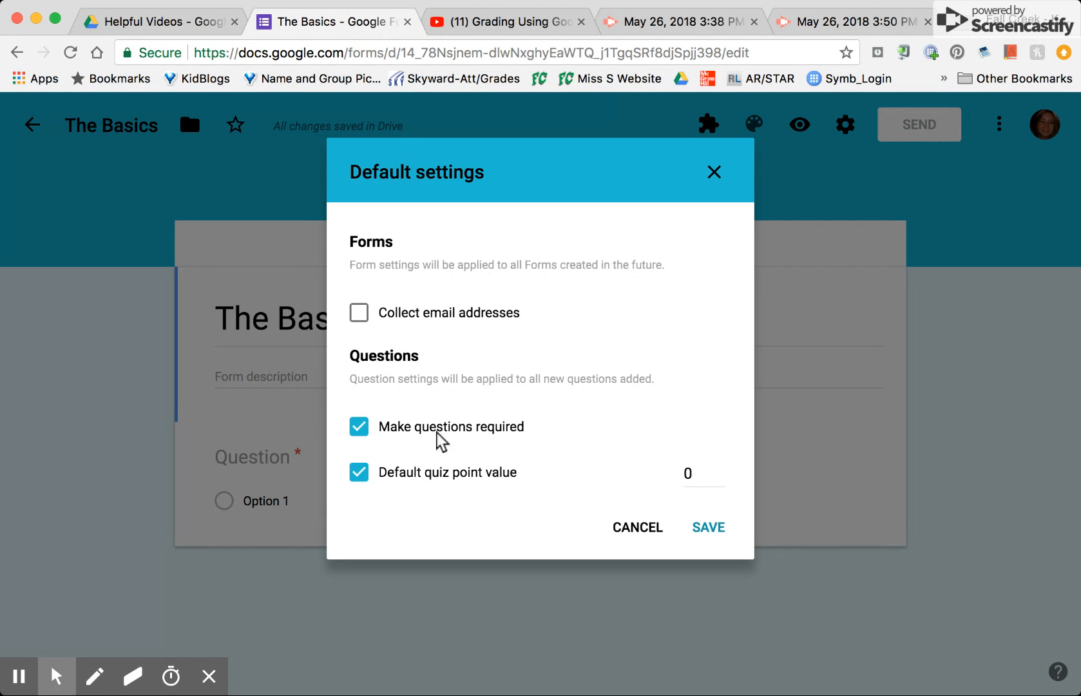
pyautogui.click(704, 527)
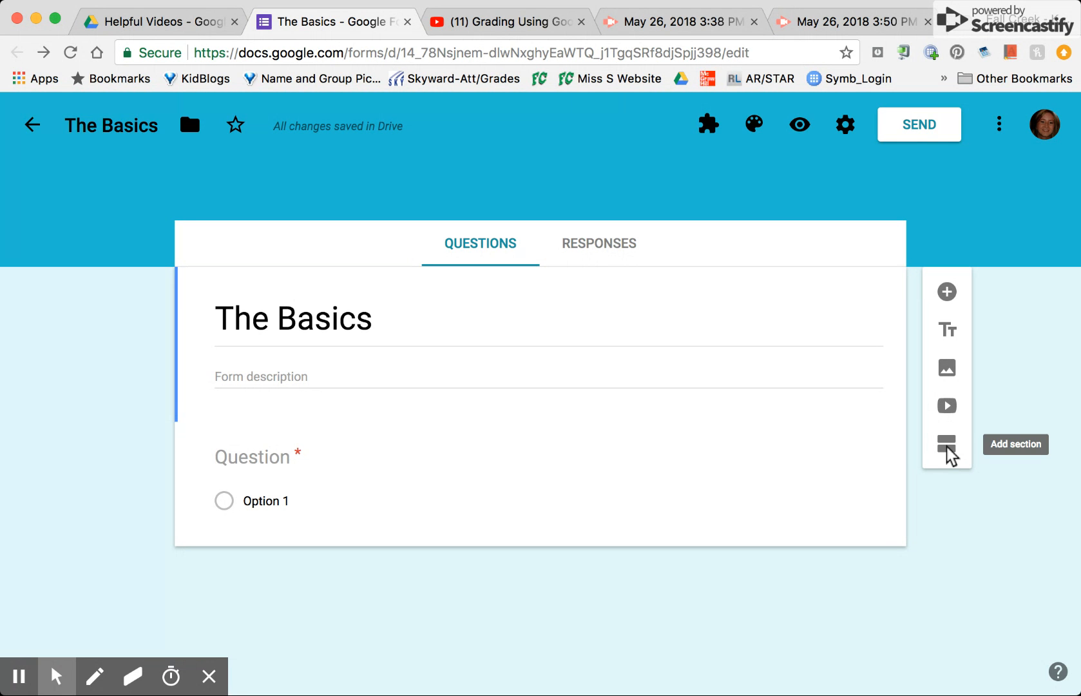
# Step: Fill in the multiple-choice question with the title "Question" and the answer options "yes" and "no"
pyautogui.click(677, 480)
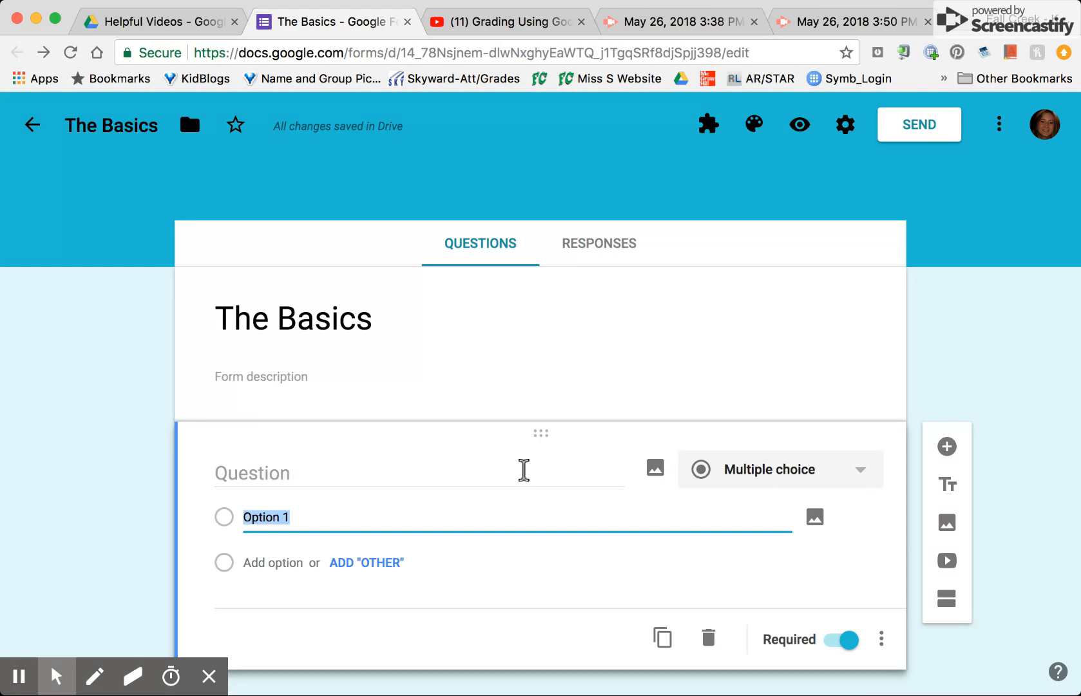
pyautogui.click(732, 476)
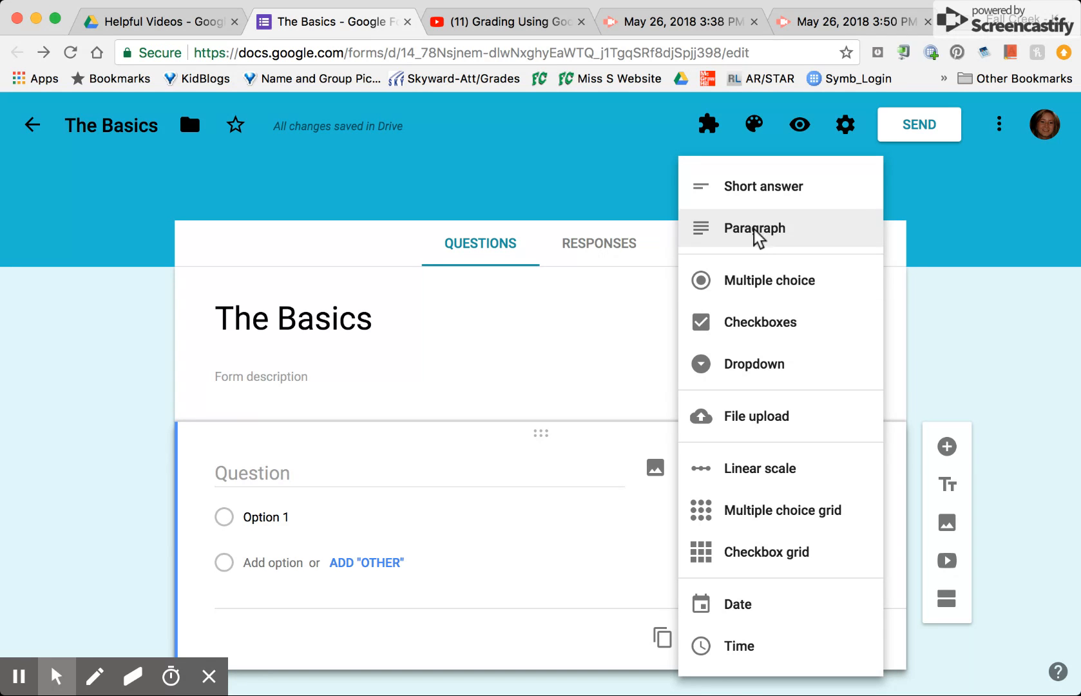
pyautogui.click(357, 471)
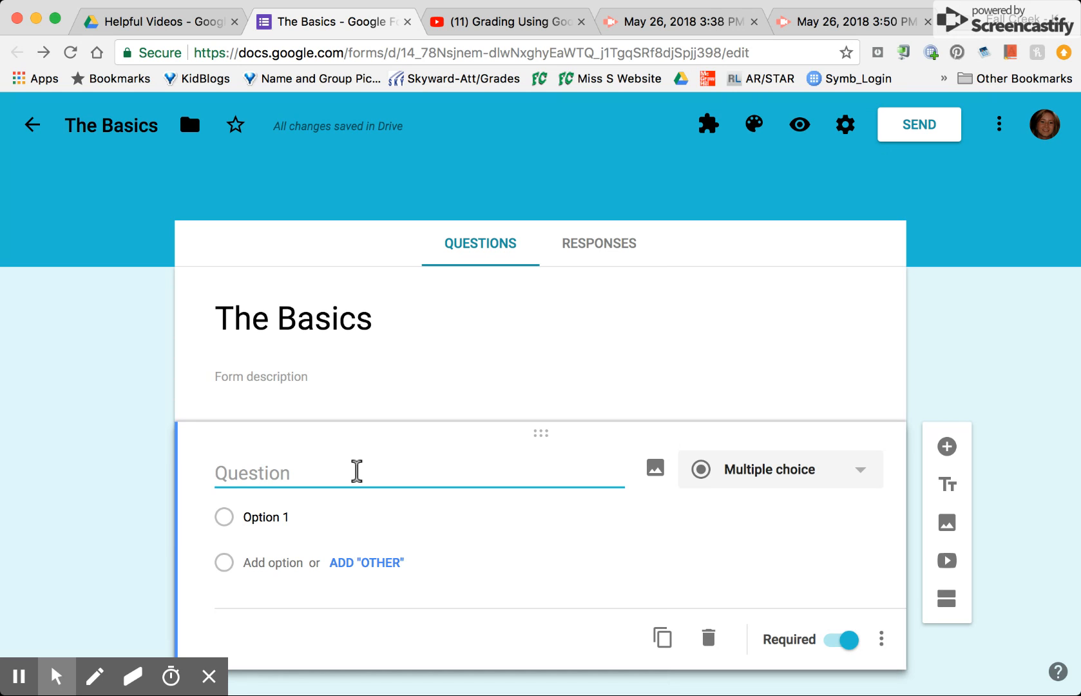
pyautogui.write('Question')
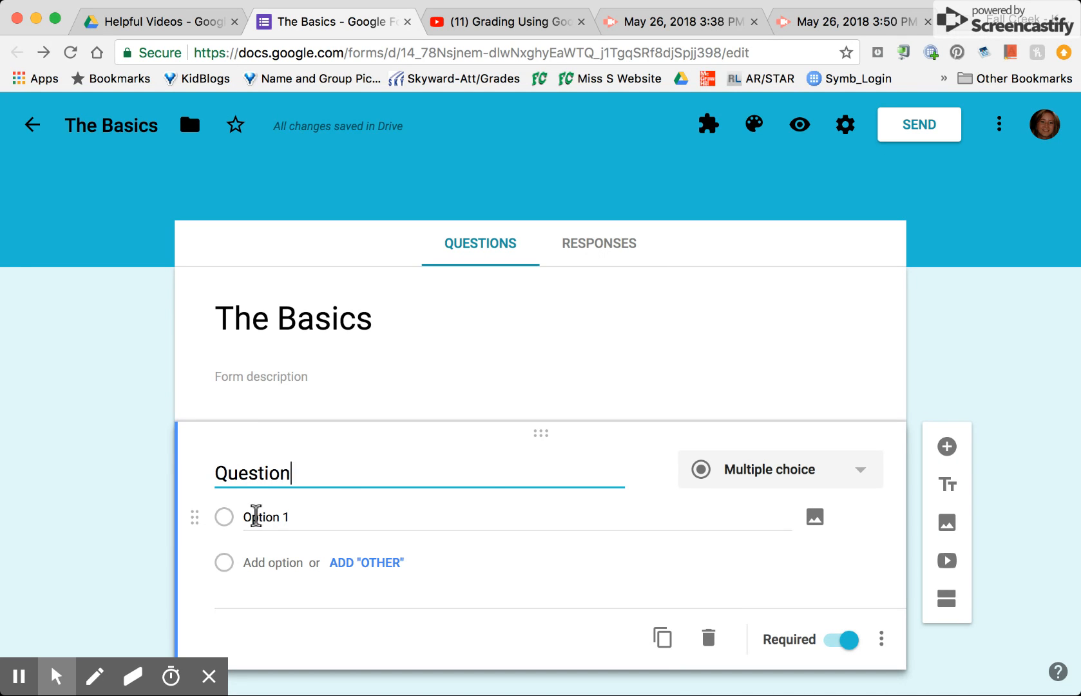
pyautogui.click(257, 517)
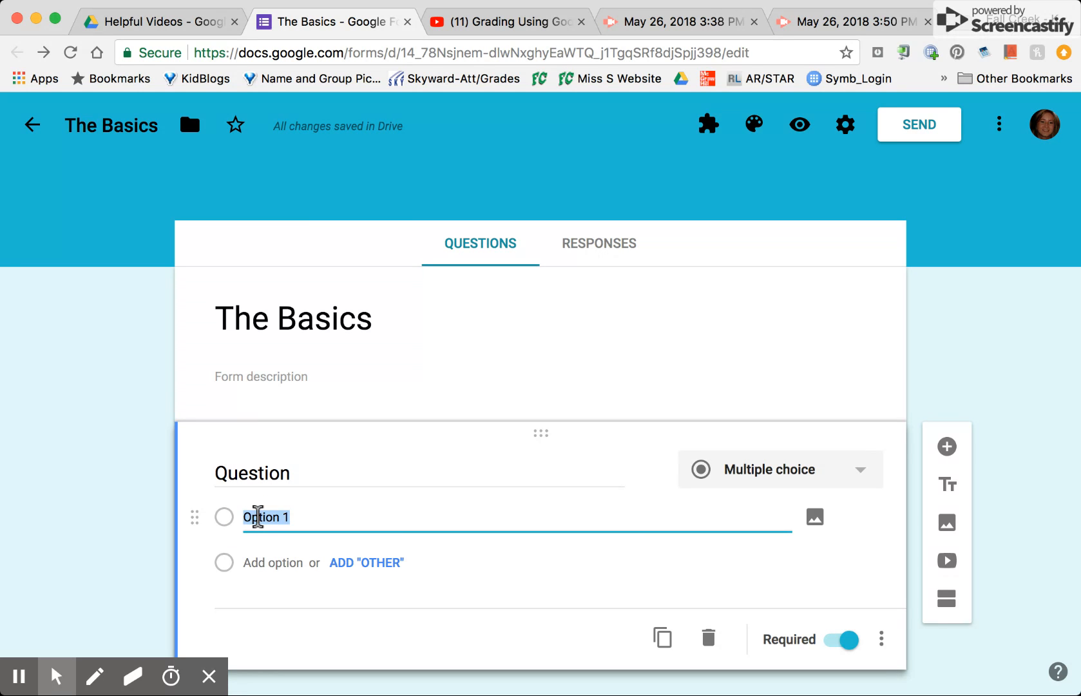
pyautogui.write('yes')
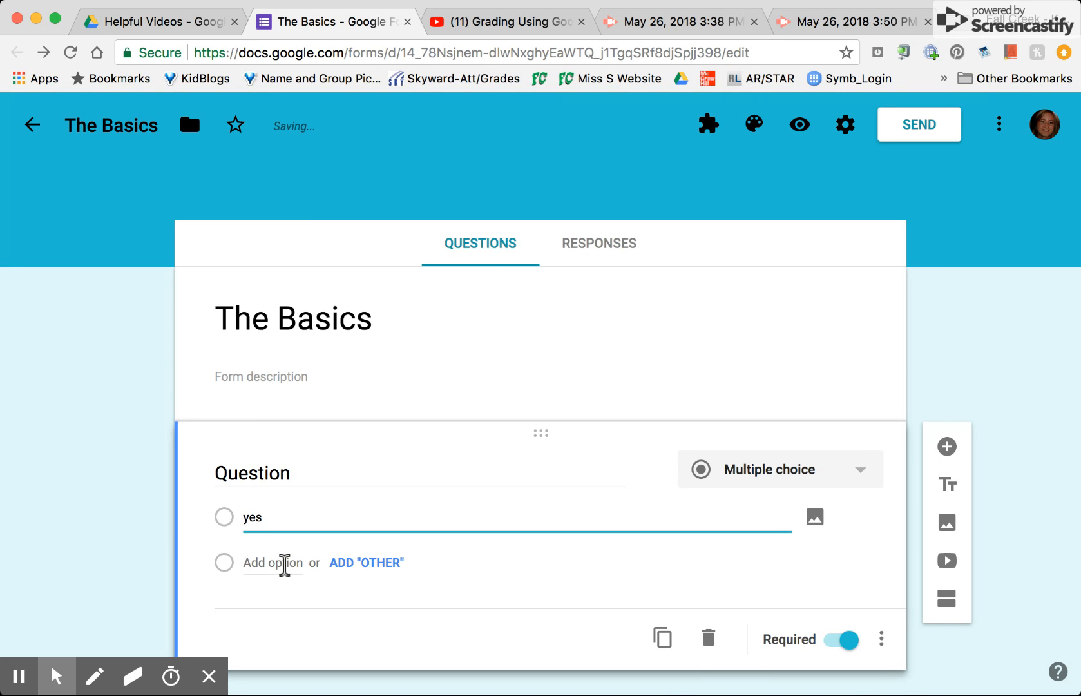
pyautogui.click(282, 563)
pyautogui.write('no')
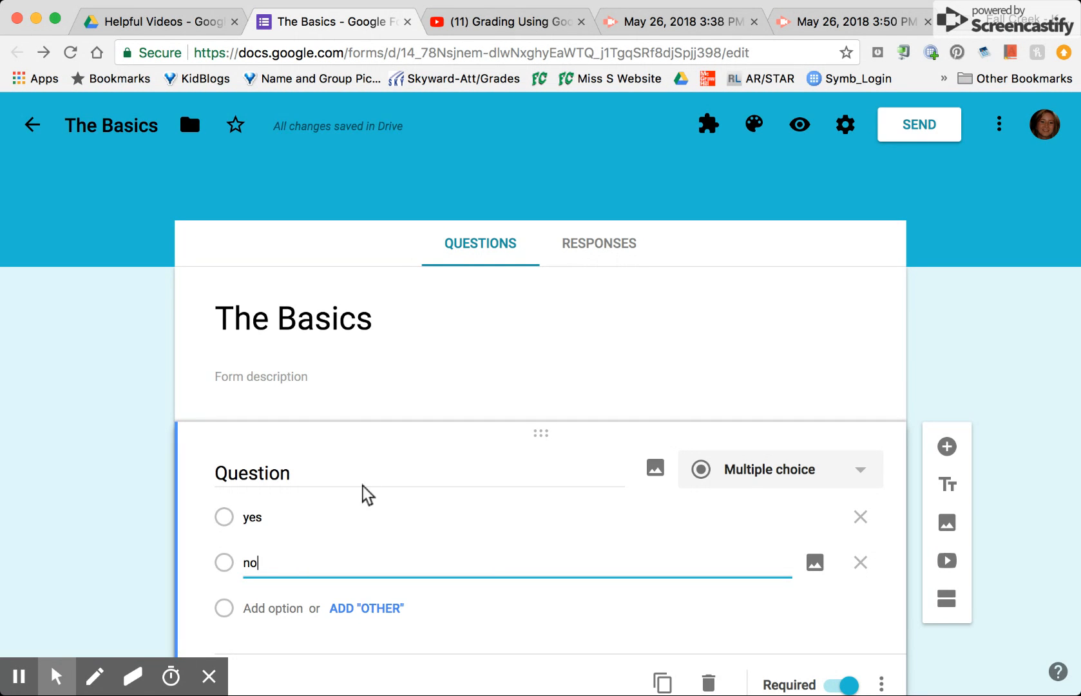
# Step: Look at the additional options available for the multiple-choice question
pyautogui.scroll(-2, 362, 471)
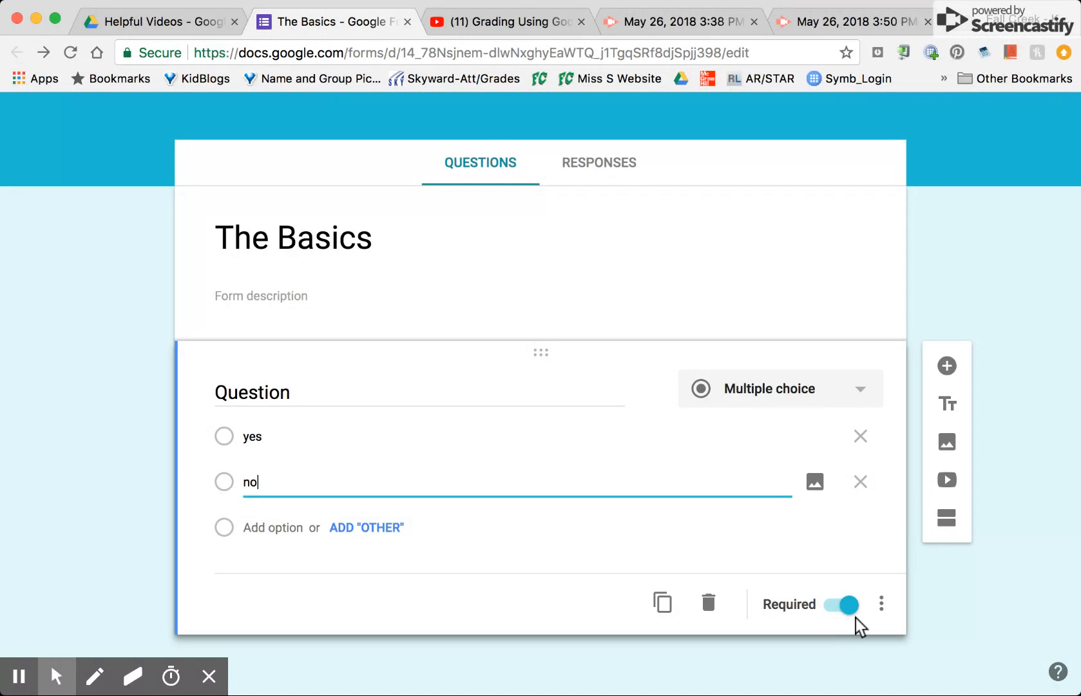
pyautogui.click(881, 603)
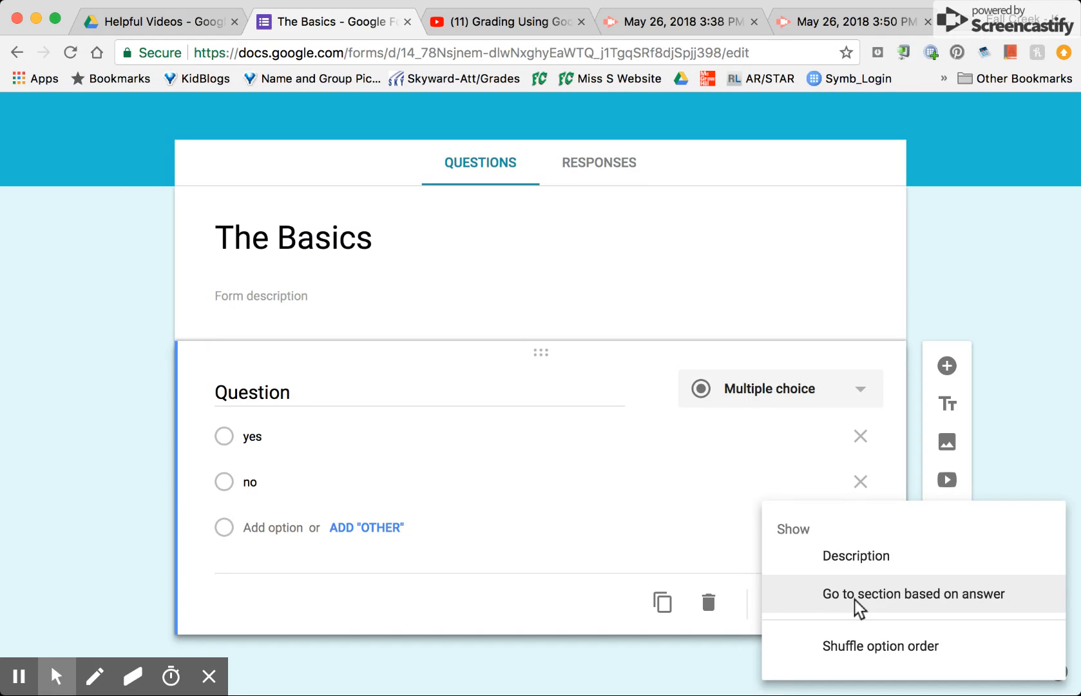
pyautogui.click(1019, 434)
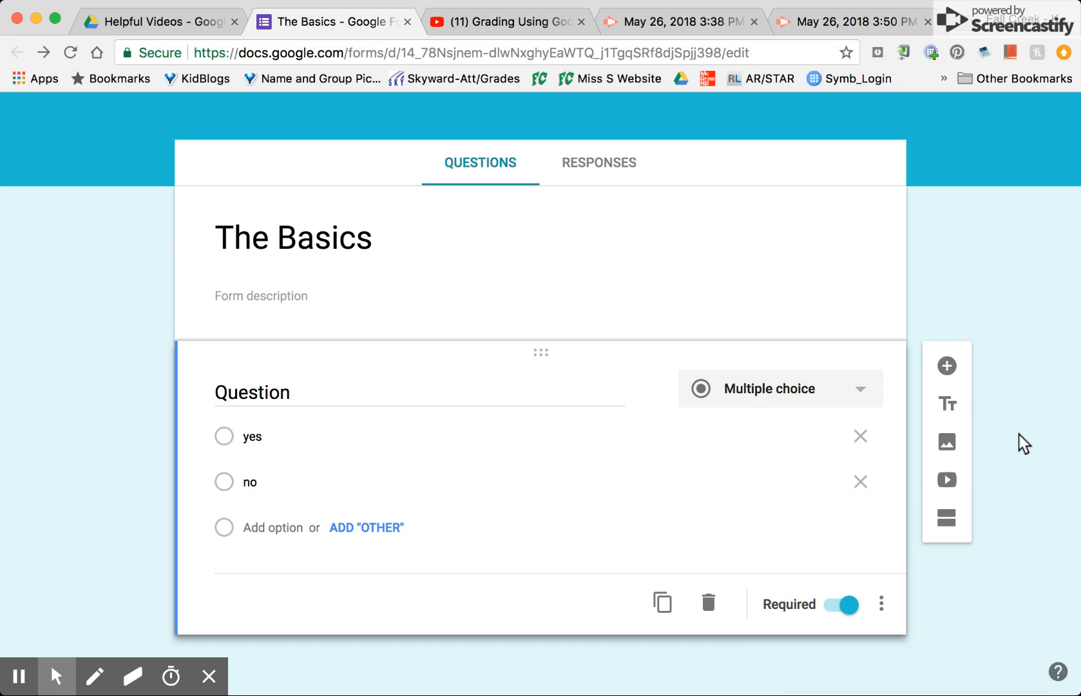
# Step: Add a second question to the form and set its type to Short answer
pyautogui.click(948, 366)
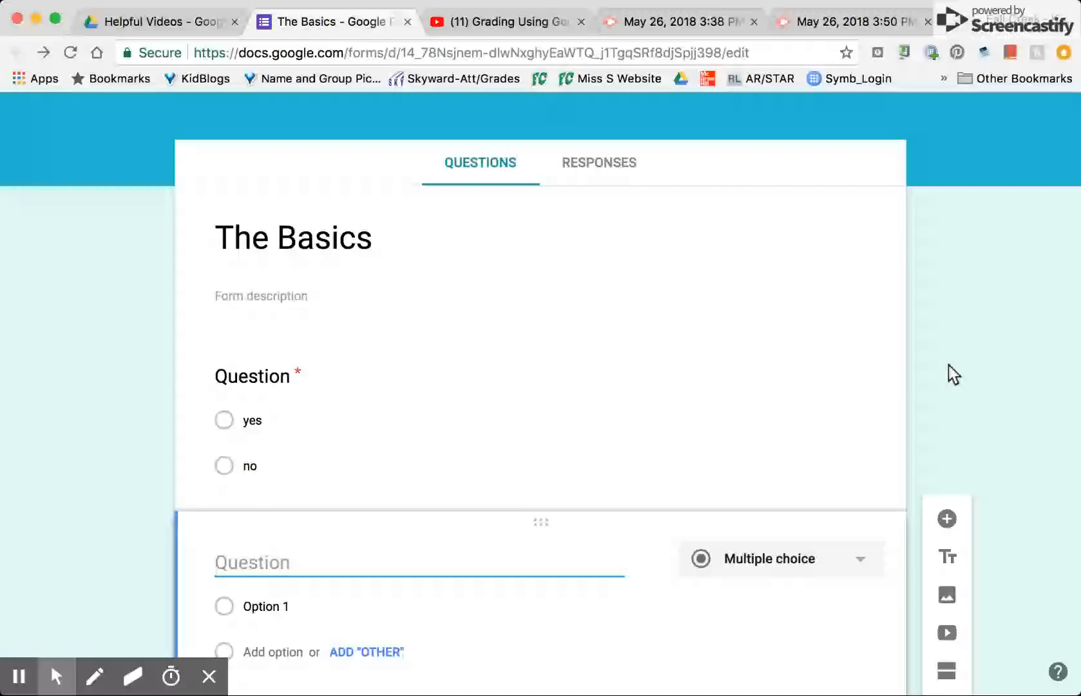
pyautogui.click(794, 445)
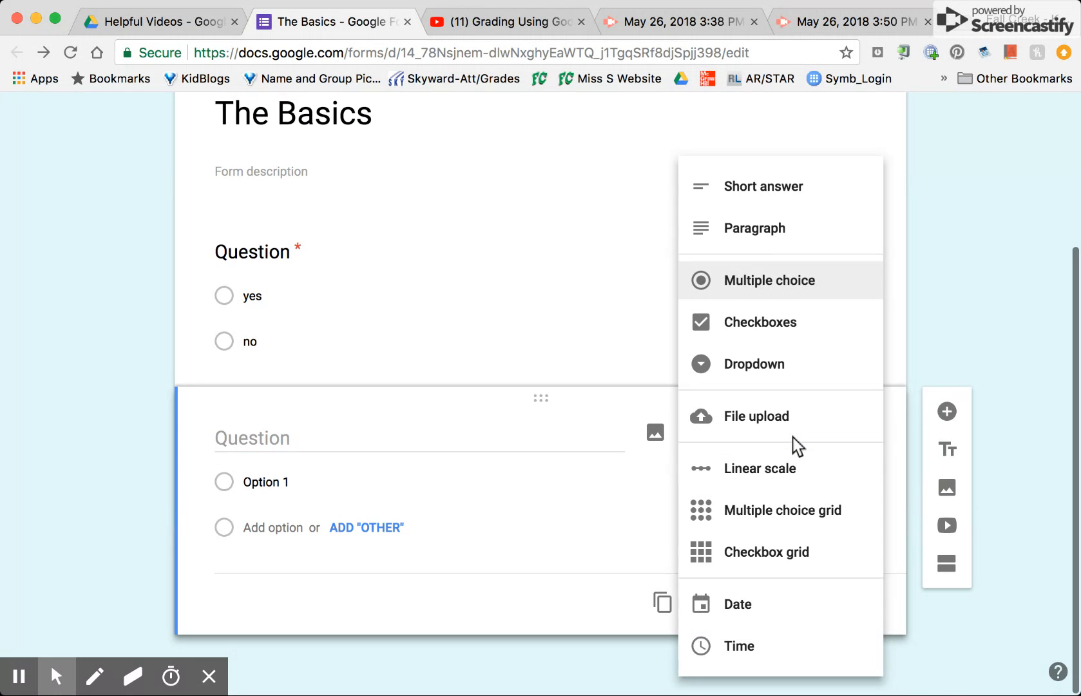
pyautogui.click(765, 188)
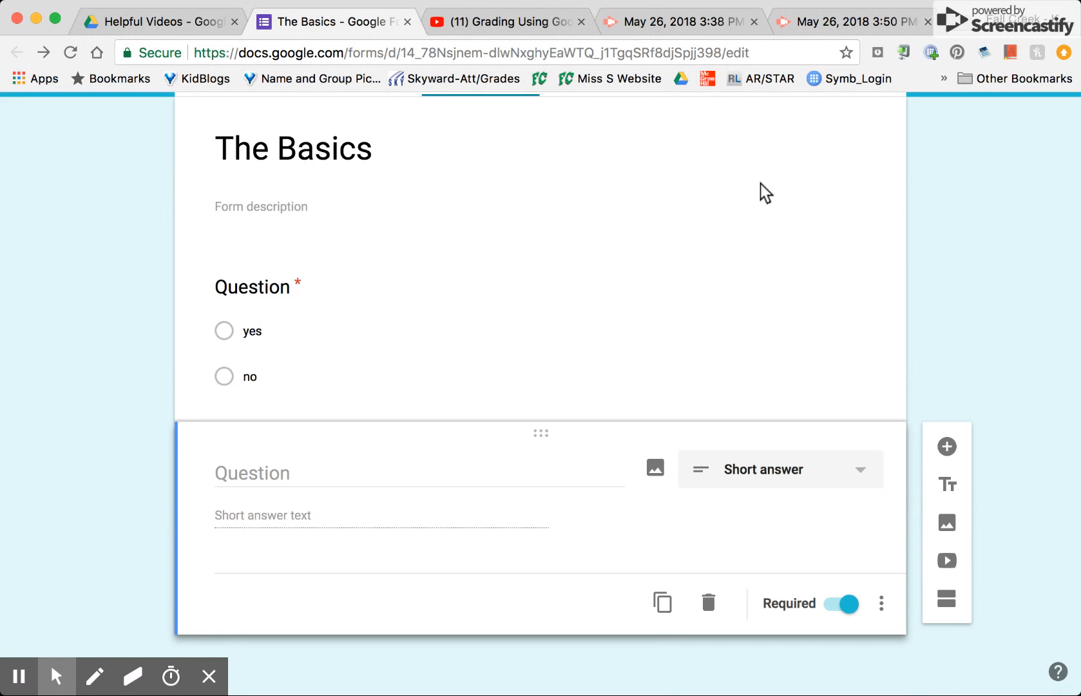
# Step: Title the new question "Short answer question" and look at its additional options
pyautogui.click(287, 472)
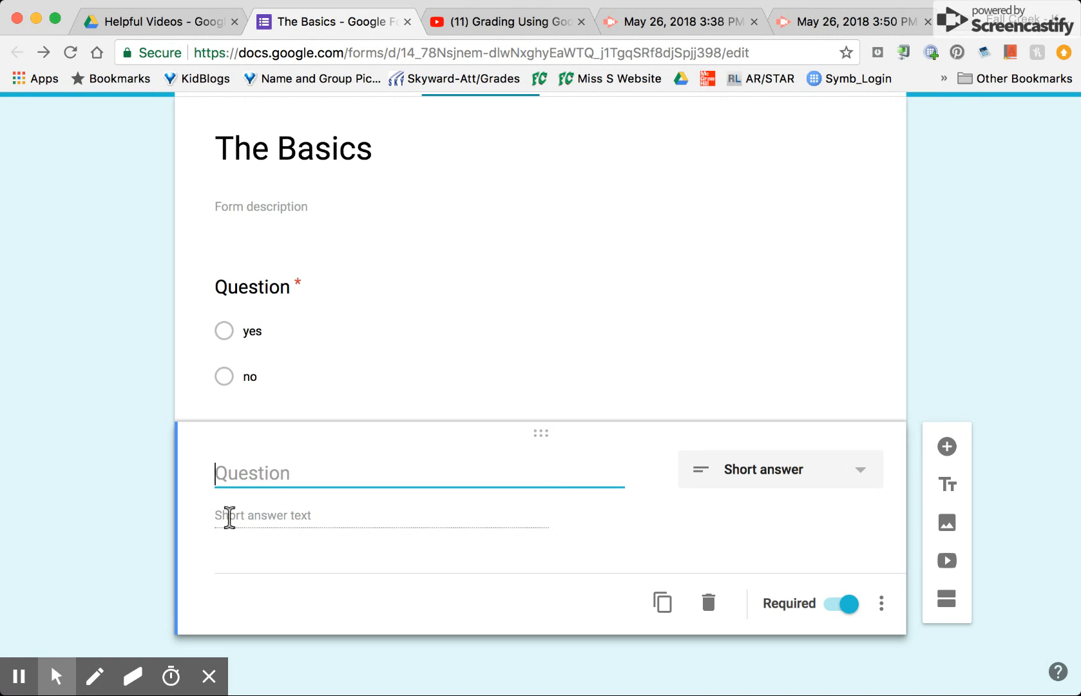
pyautogui.write('S')
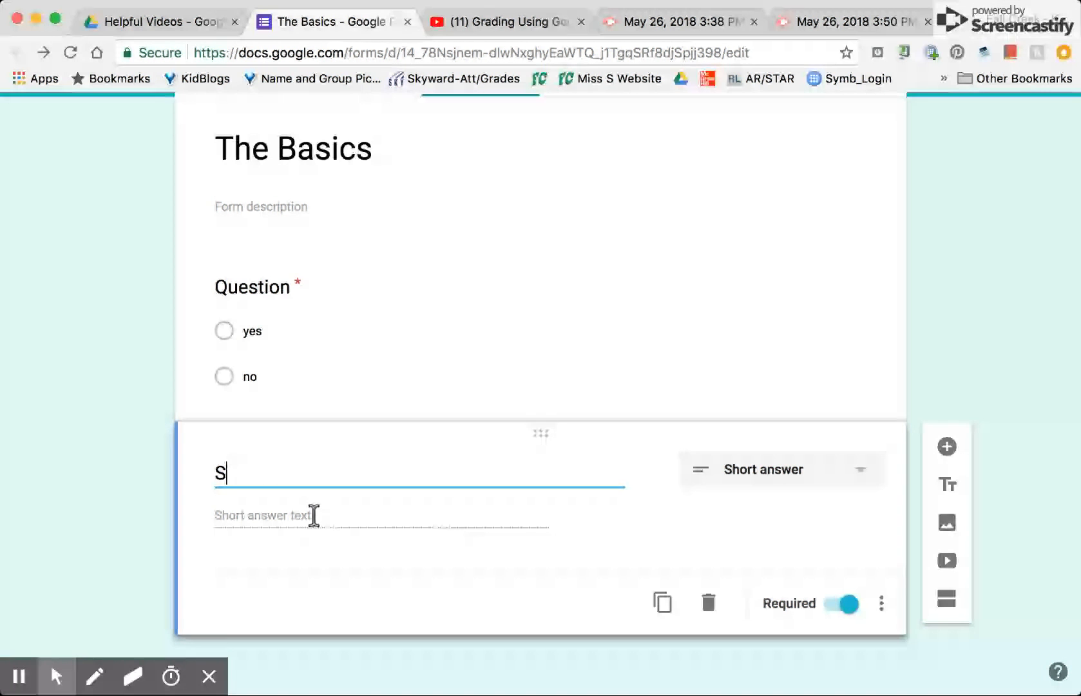
pyautogui.write('hort answer')
pyautogui.press('BackSpace')
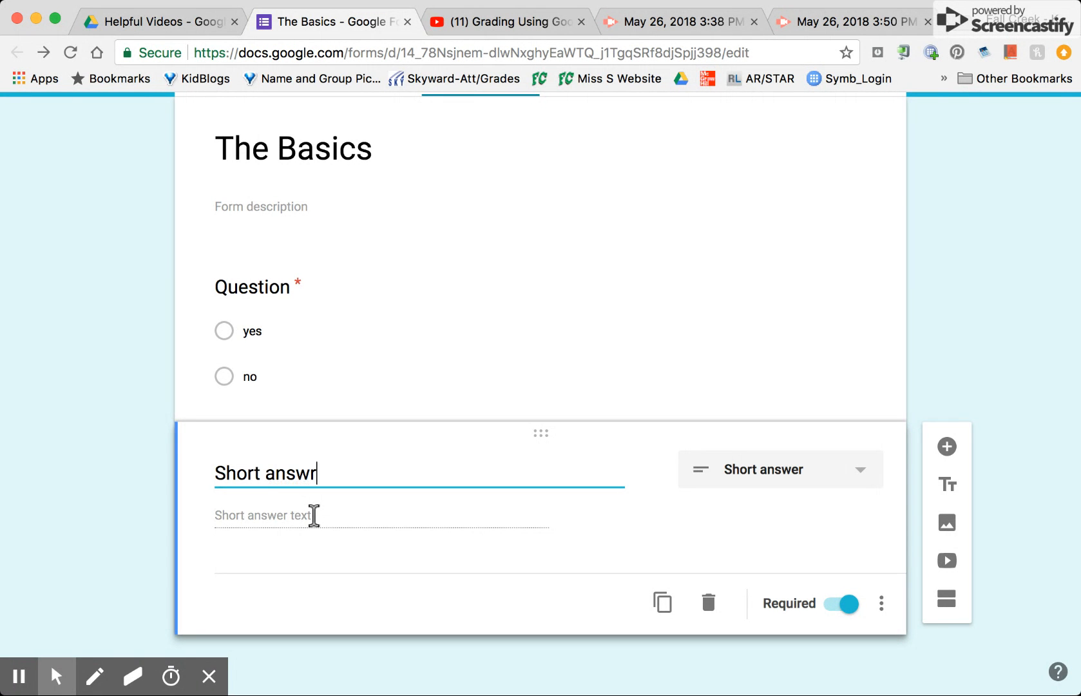
pyautogui.press('BackSpace')
pyautogui.write('er question')
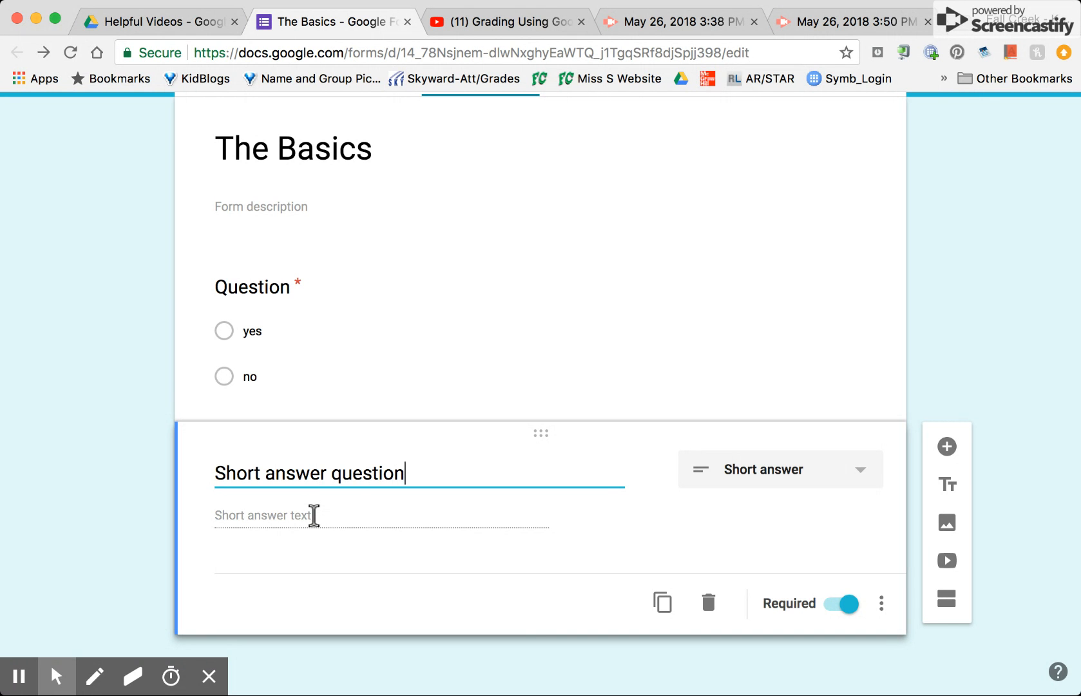
pyautogui.click(881, 603)
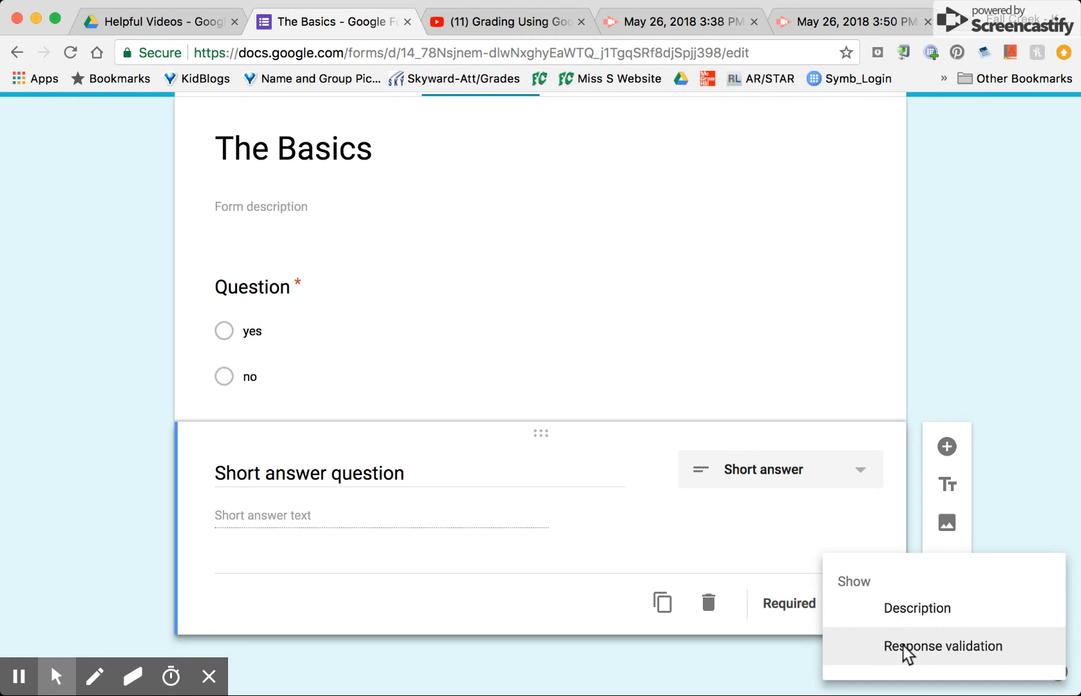
pyautogui.click(1017, 484)
# Step: Preview the form as respondents see it, down to the submit area
pyautogui.scroll(3, 1022, 488)
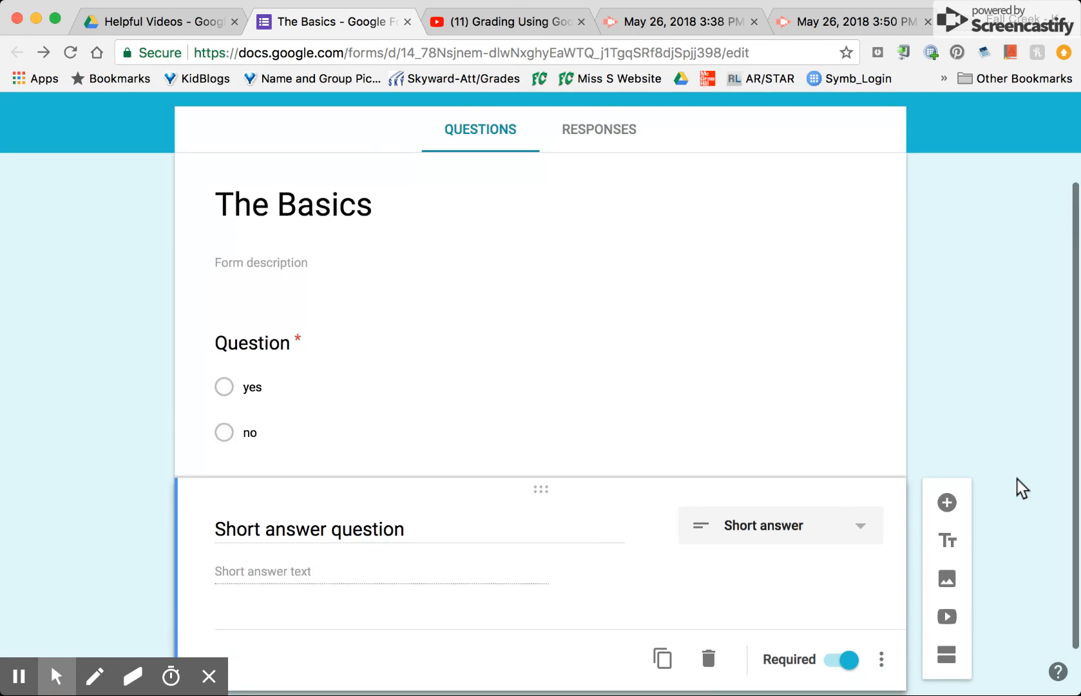
pyautogui.scroll(1, 1023, 488)
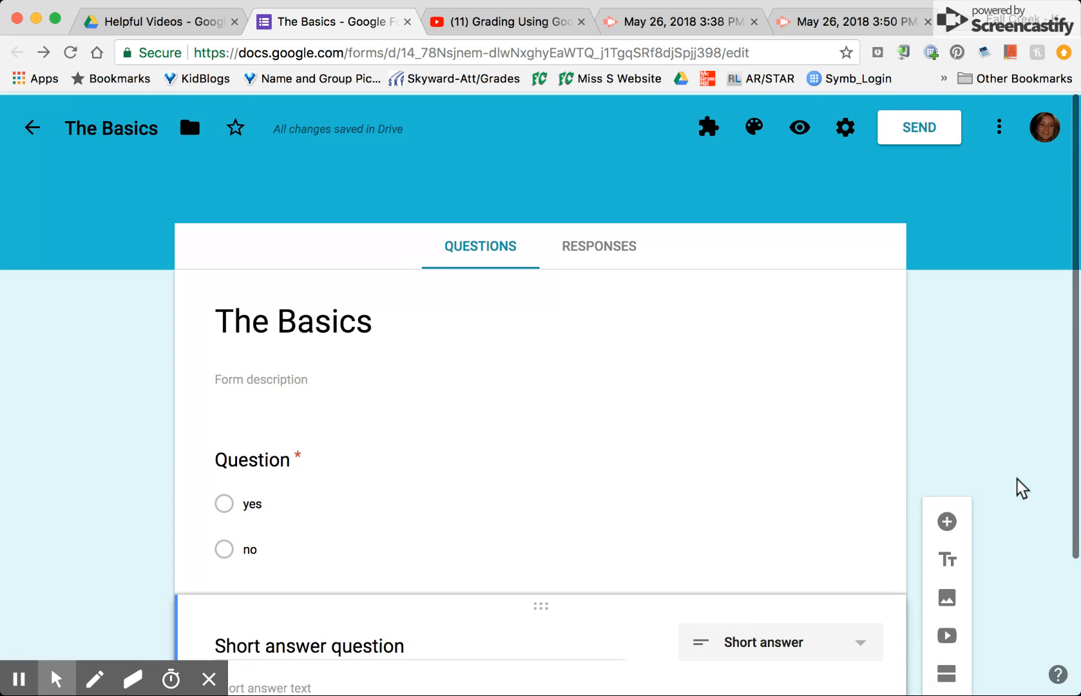
pyautogui.click(799, 126)
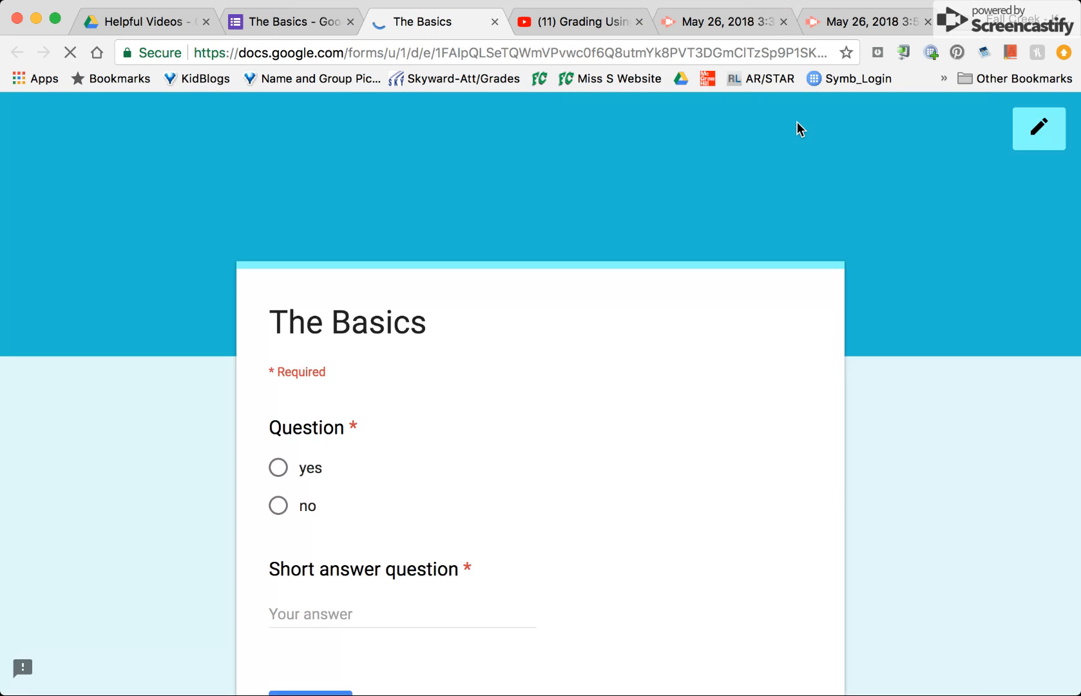
pyautogui.scroll(-3, 798, 336)
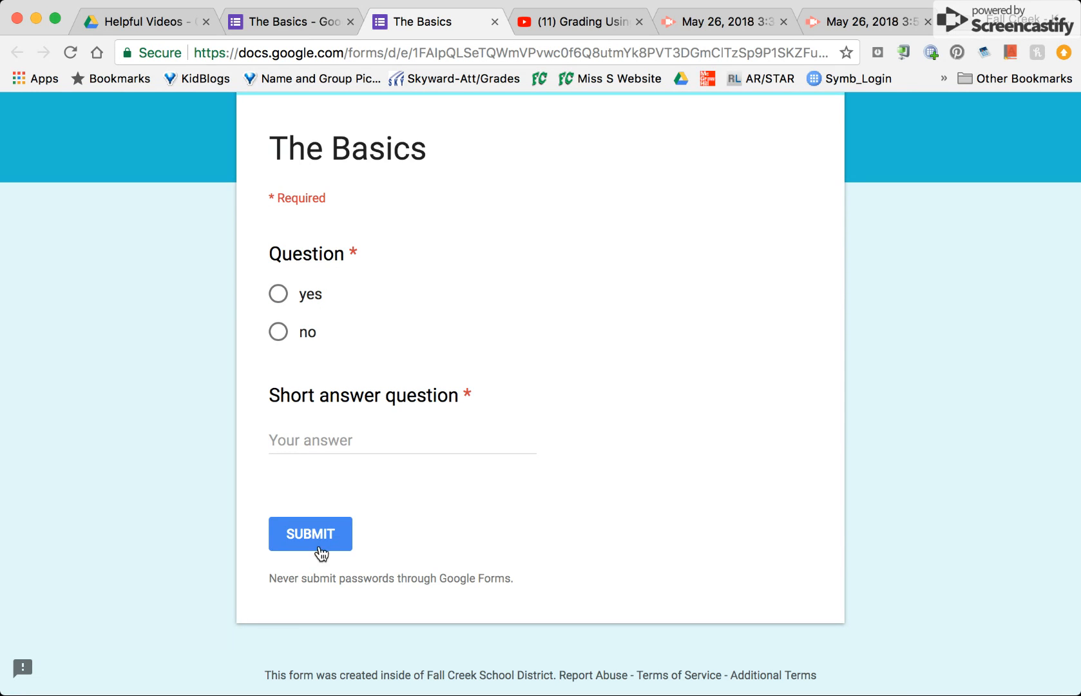
# Step: Return to the form editor and view the form's responses page
pyautogui.click(298, 21)
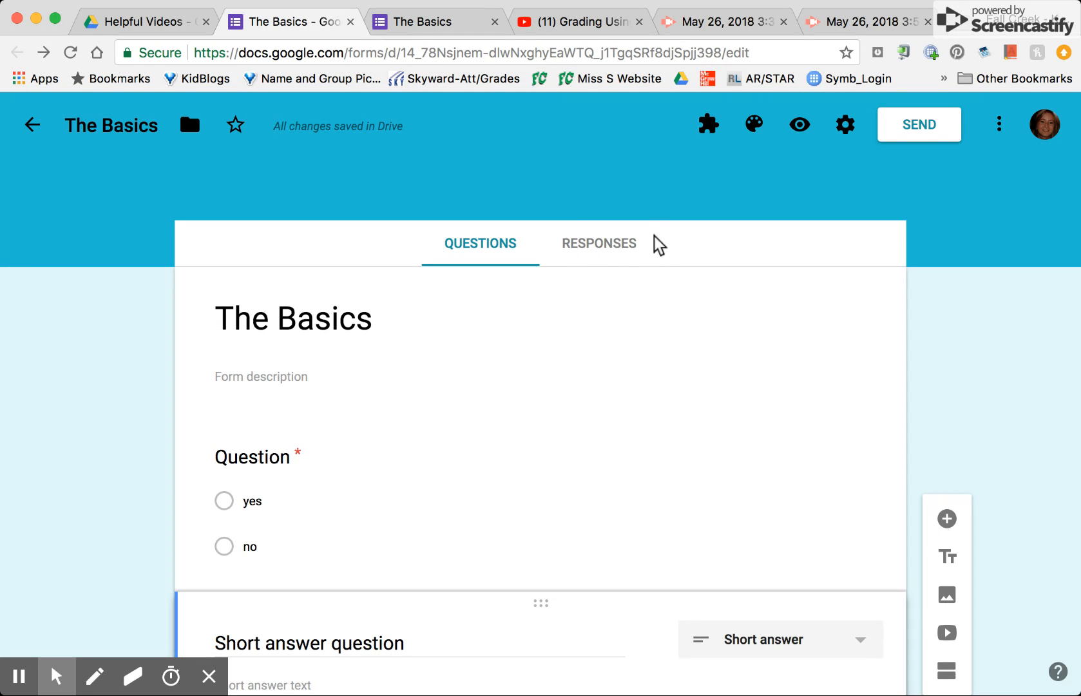
pyautogui.click(608, 246)
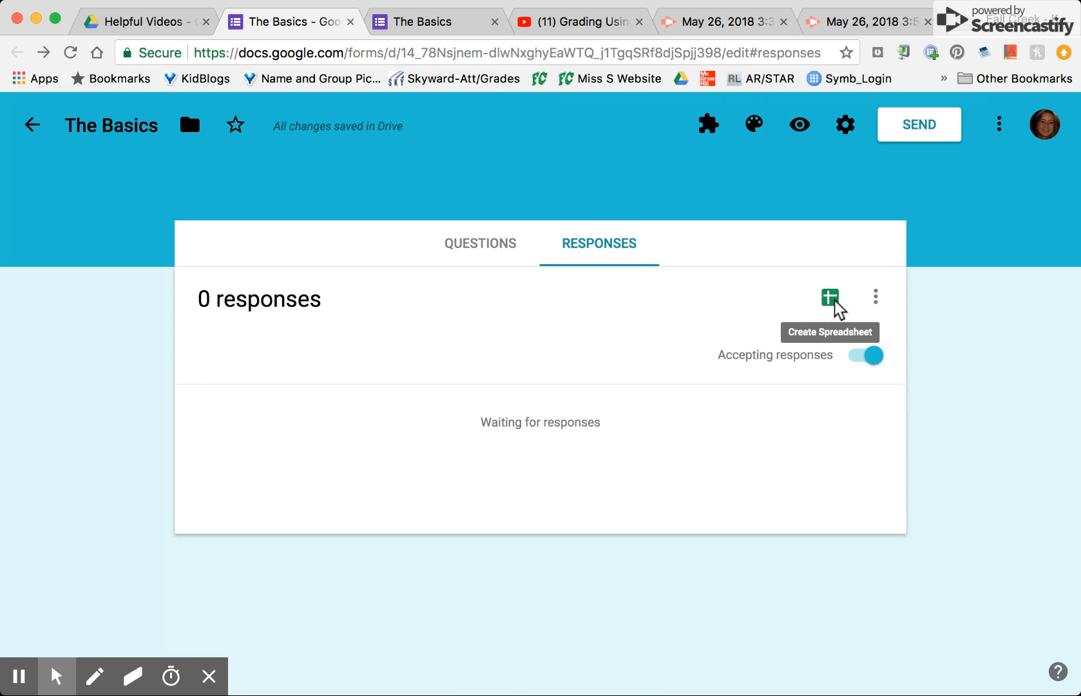
pyautogui.click(213, 675)
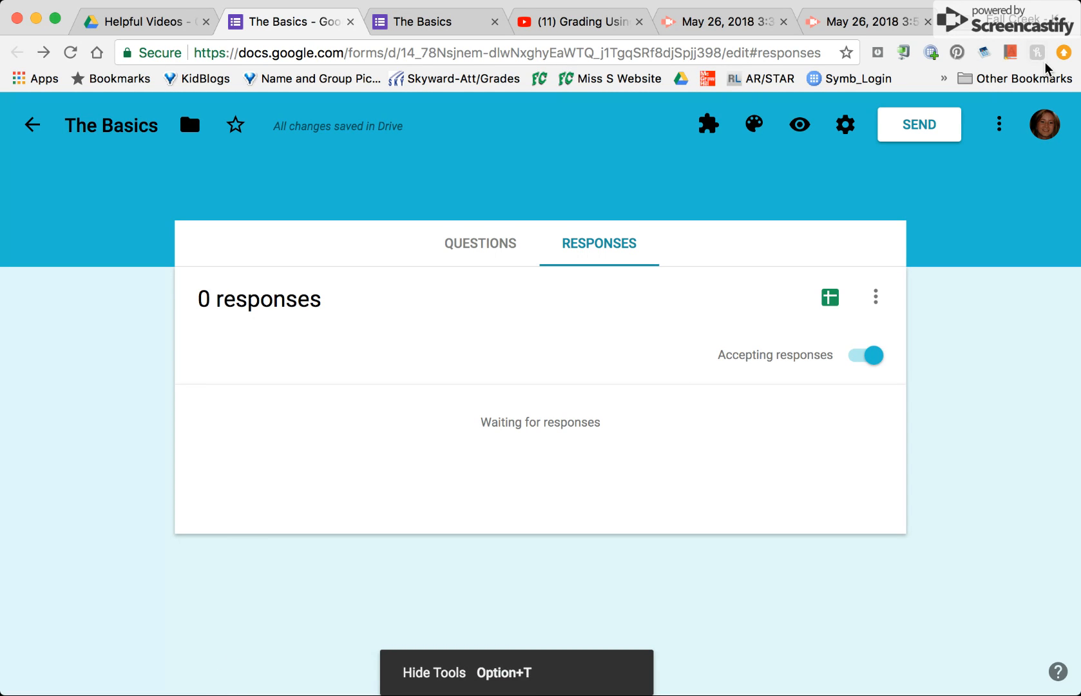